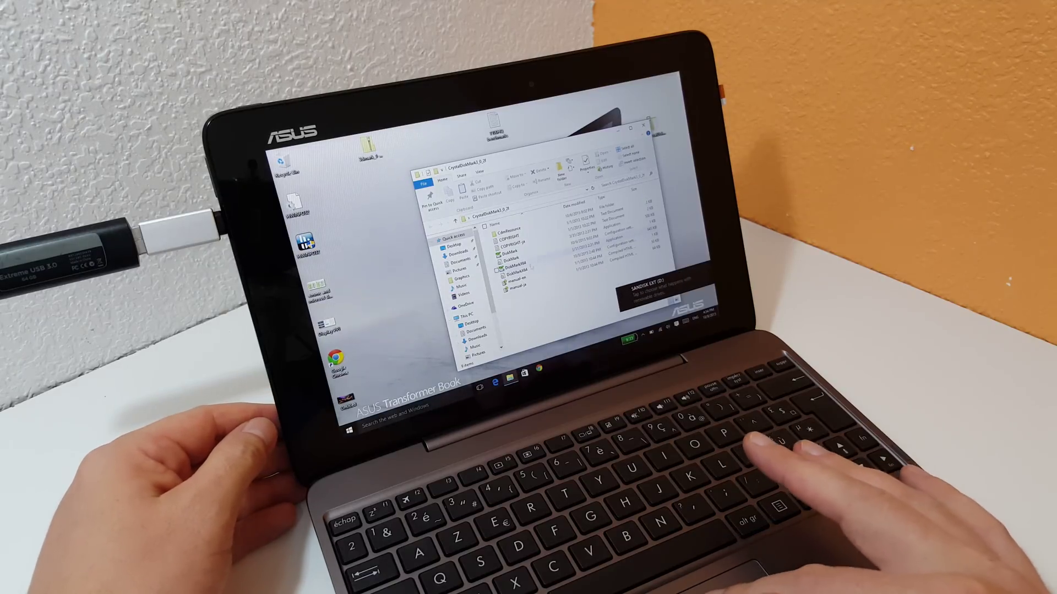
- Launch DiskMark64 and run the sequential benchmark, reading 116.7 MB/s and writing 58.14 MB/s
{"action": "key", "text": "Down"}
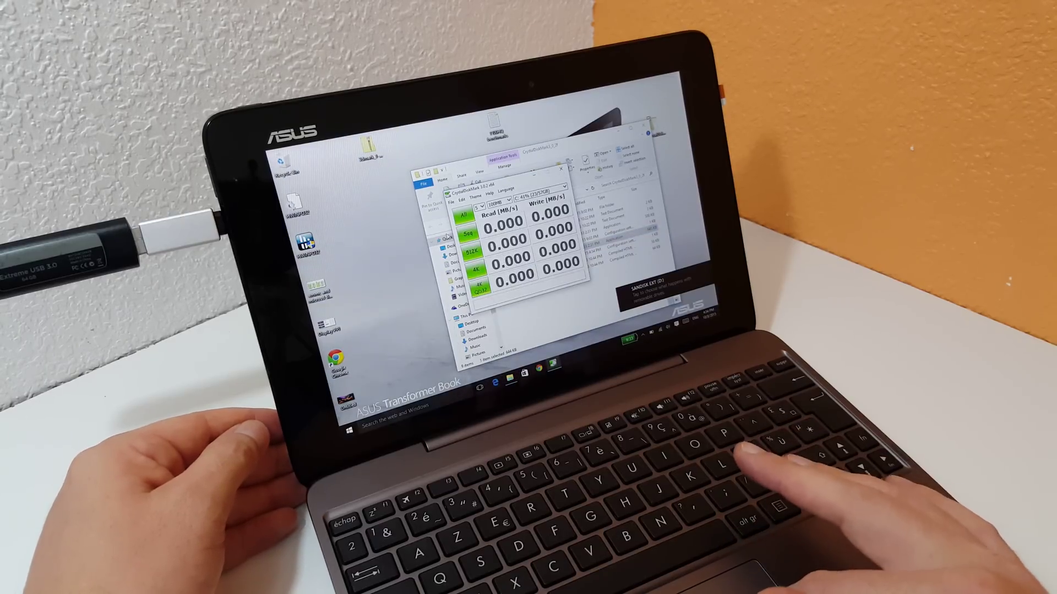
{"action": "key", "text": "alt+Down"}
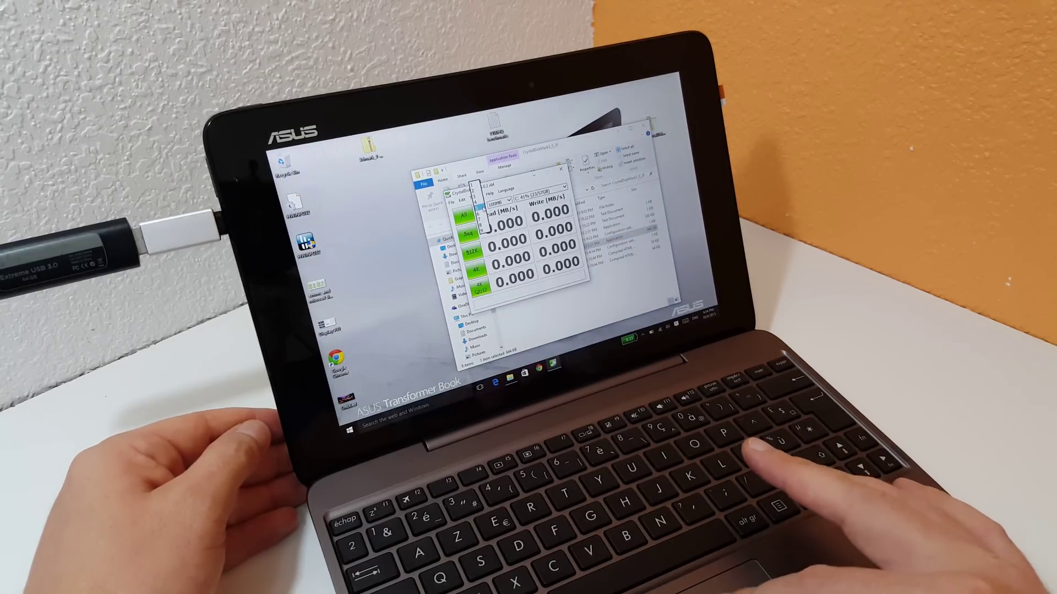
{"action": "key", "text": "Return"}
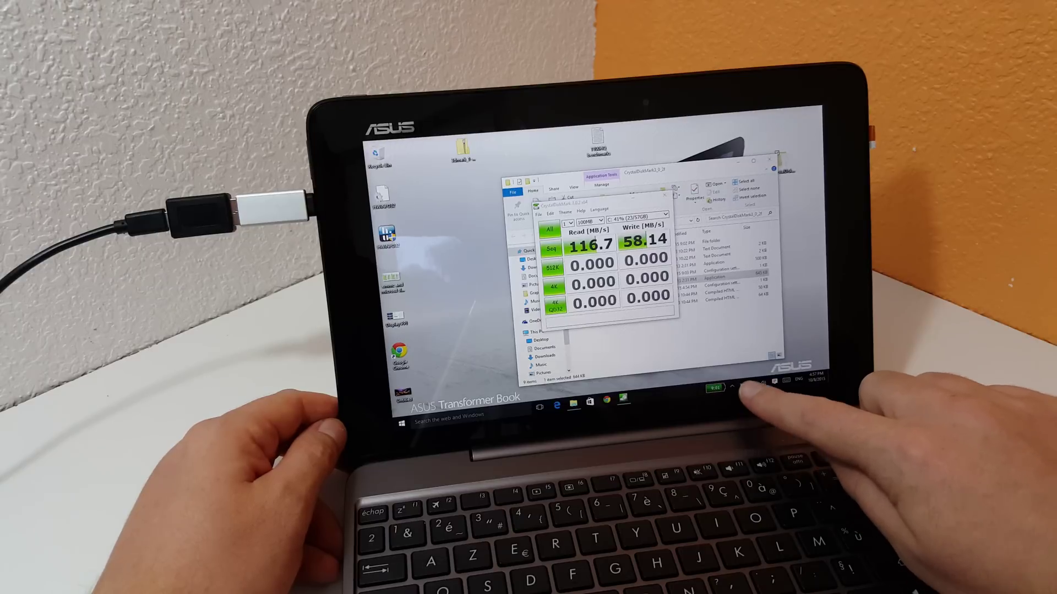
- Open the taskbar battery flyout to check the 87% charge remaining
{"action": "left_click", "coordinate": [716, 388]}
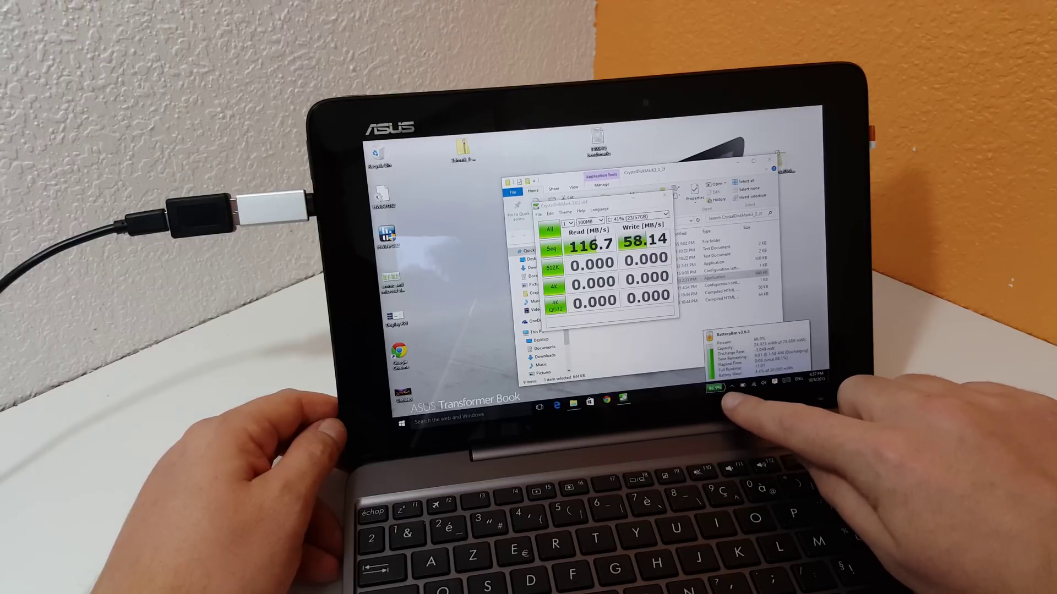
{"action": "left_click", "coordinate": [736, 387]}
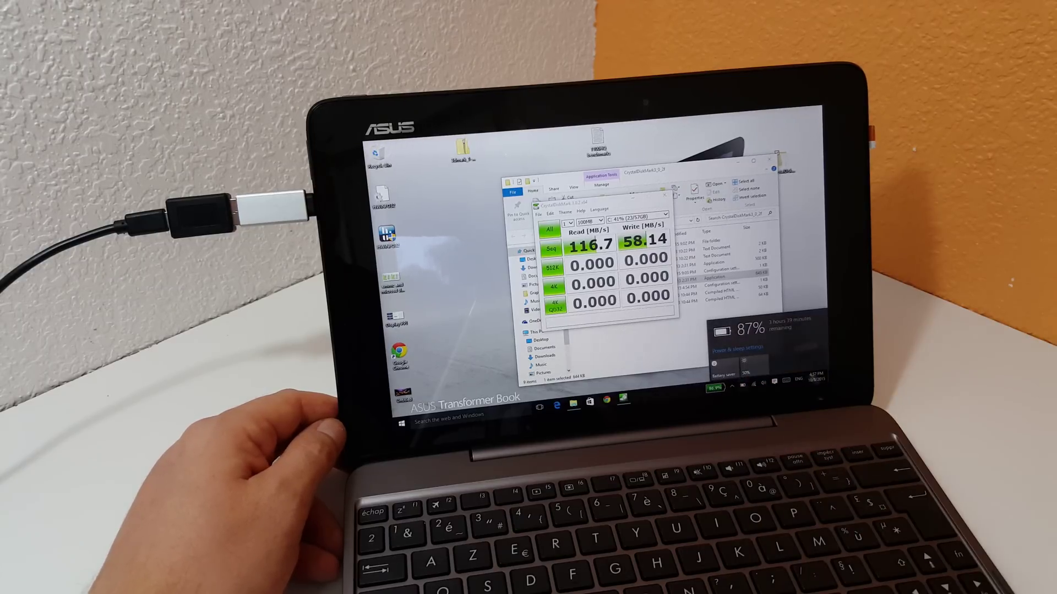